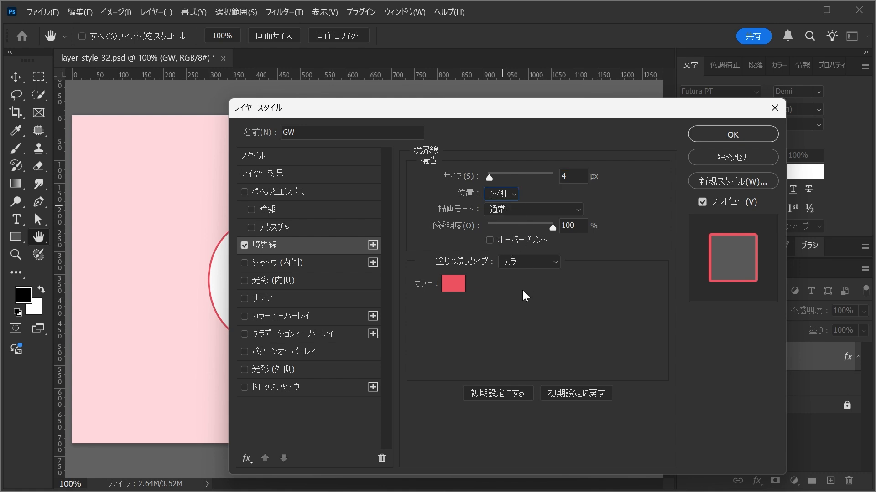
# Set the outside stroke colour of the GW text to #eb5161 and apply the layer style.
pyautogui.click(453, 283)
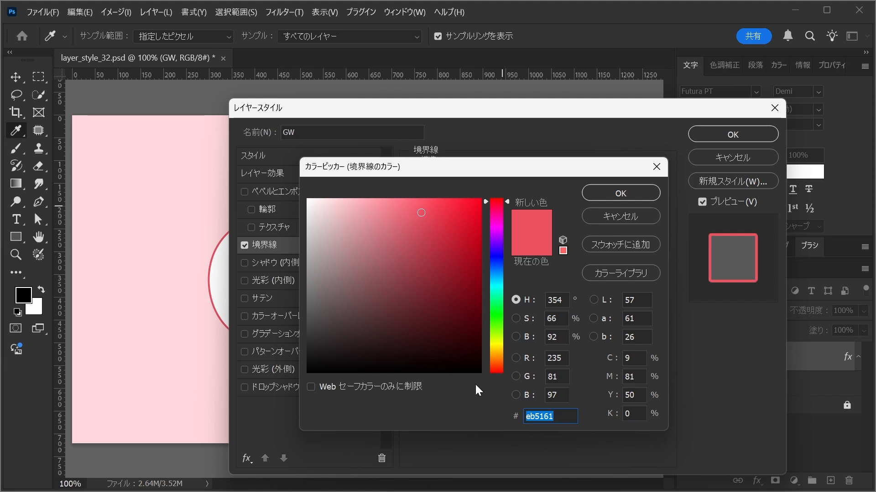
pyautogui.write('eb5161')
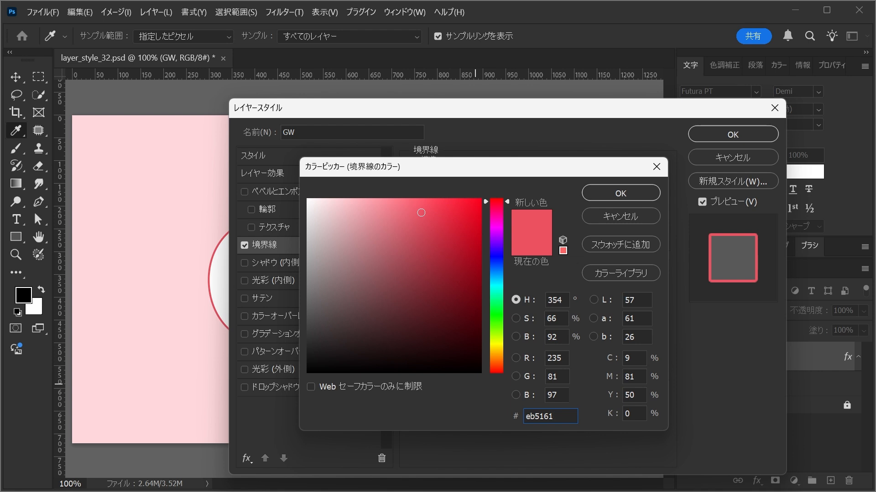
pyautogui.click(645, 195)
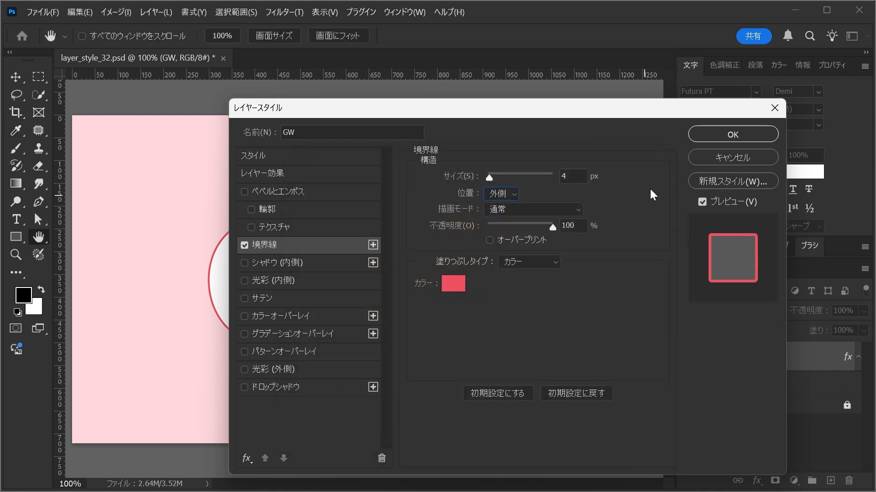
pyautogui.click(761, 133)
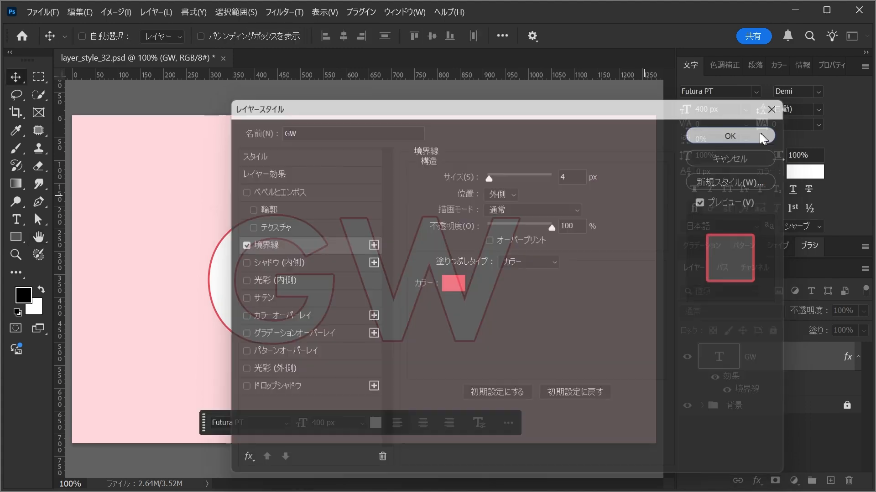
# Choose the Rectangle tool and set its shape fill colour to #eb5161.
pyautogui.click(16, 236)
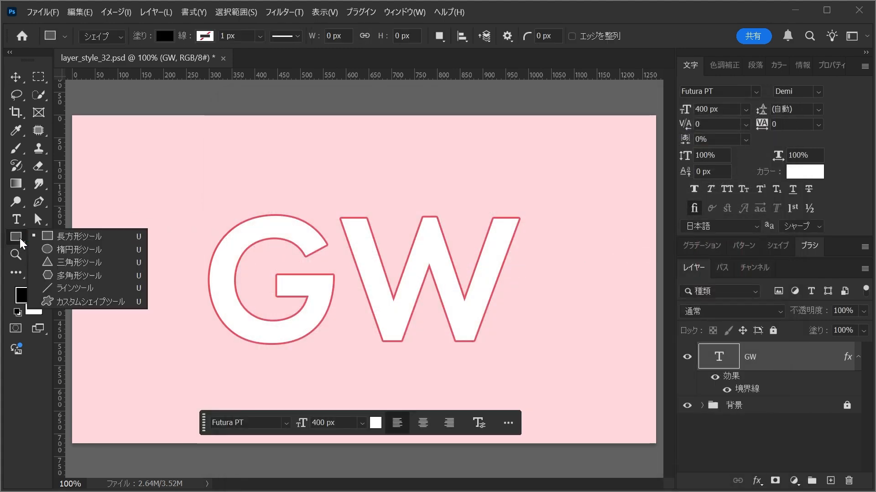
pyautogui.click(98, 242)
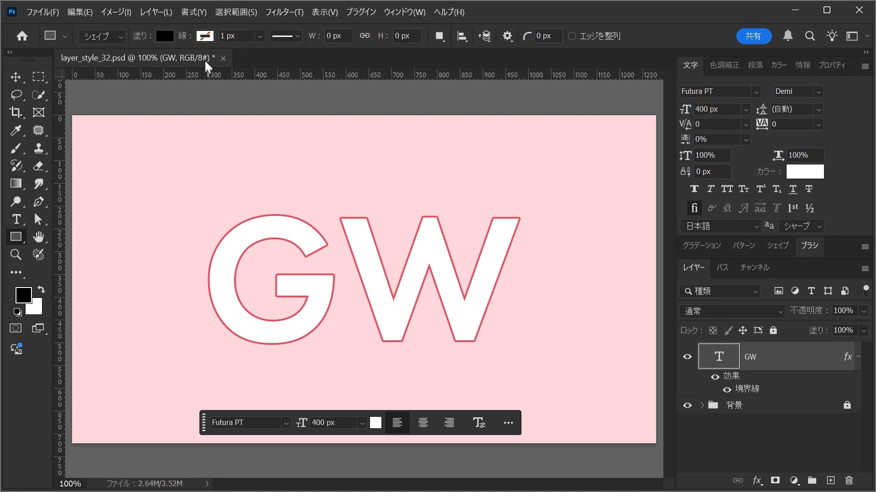
pyautogui.click(205, 36)
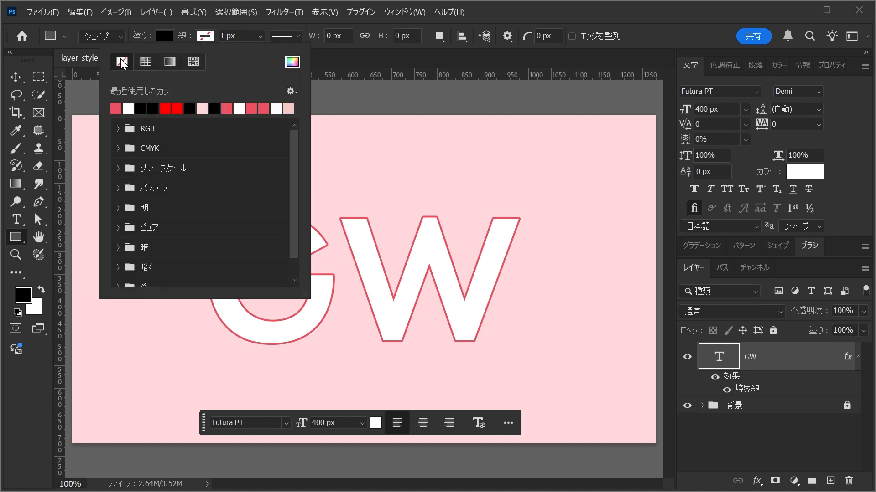
pyautogui.click(164, 36)
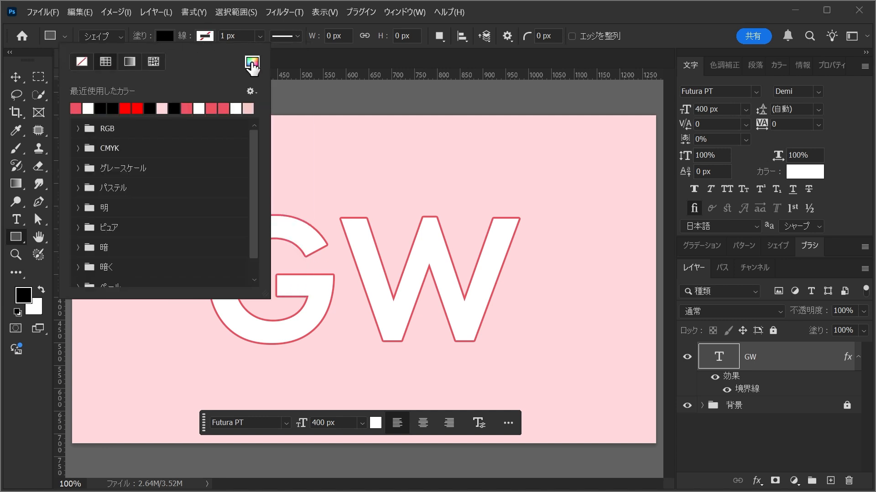
pyautogui.click(252, 63)
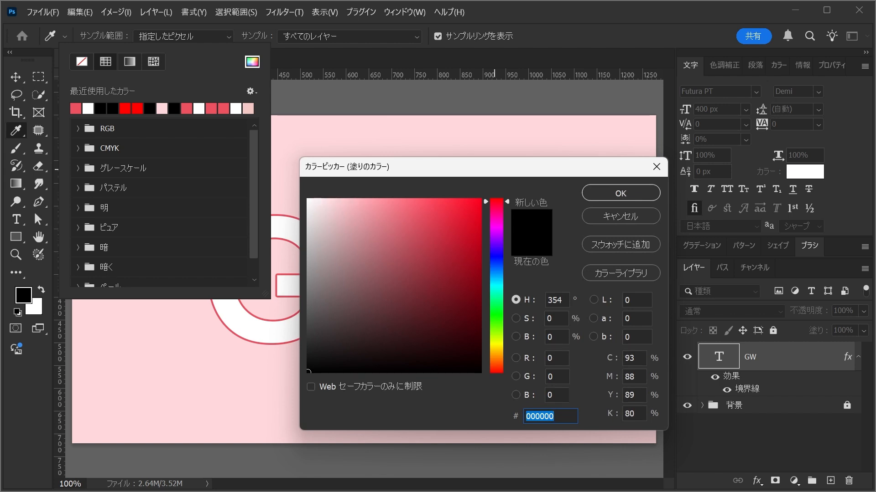
pyautogui.write('eb')
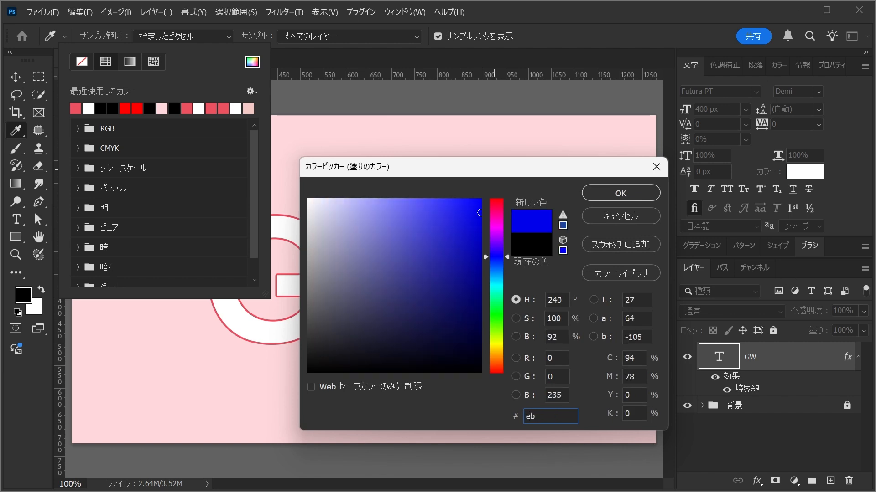
pyautogui.write('61')
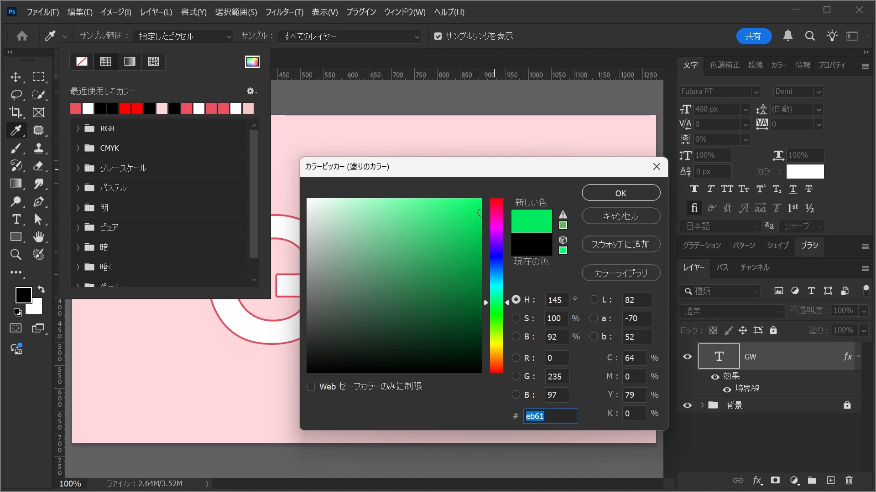
pyautogui.write('eb5161')
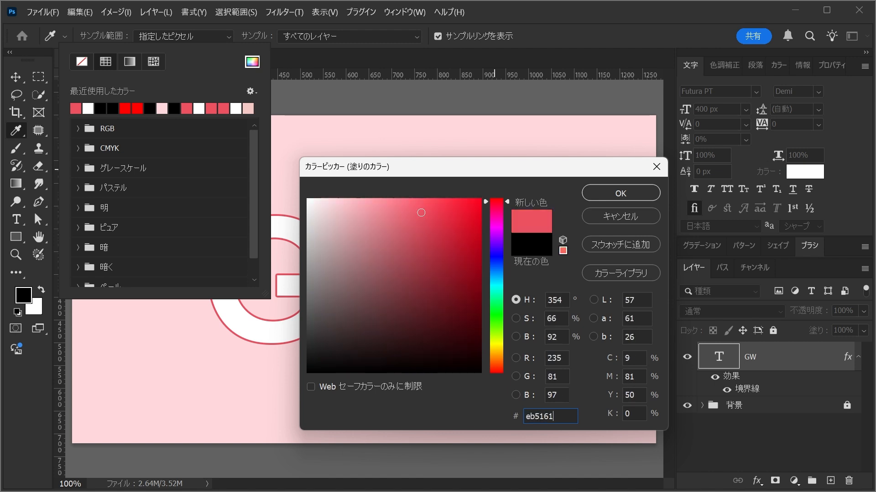
pyautogui.click(622, 194)
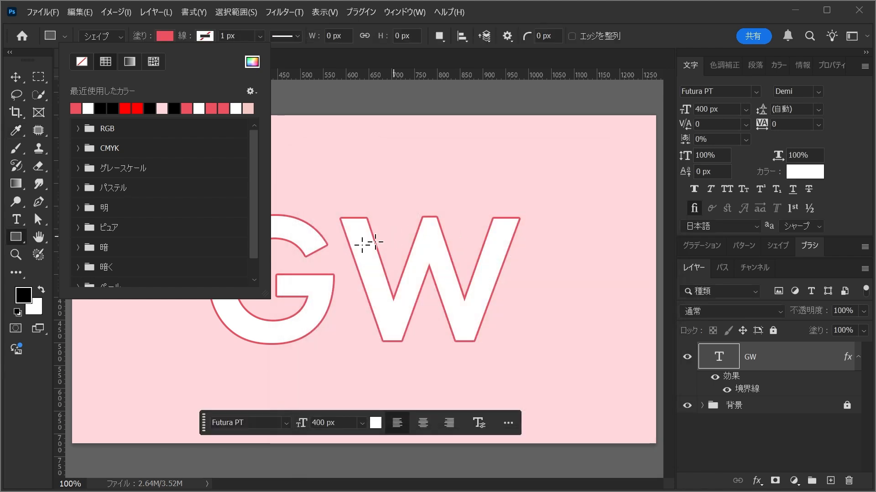
# Draw a thin bar about 871 × 62 px rotated 45° and move it beside the upper-right corner of the W.
pyautogui.moveTo(185, 312); pyautogui.dragTo(532, 491)
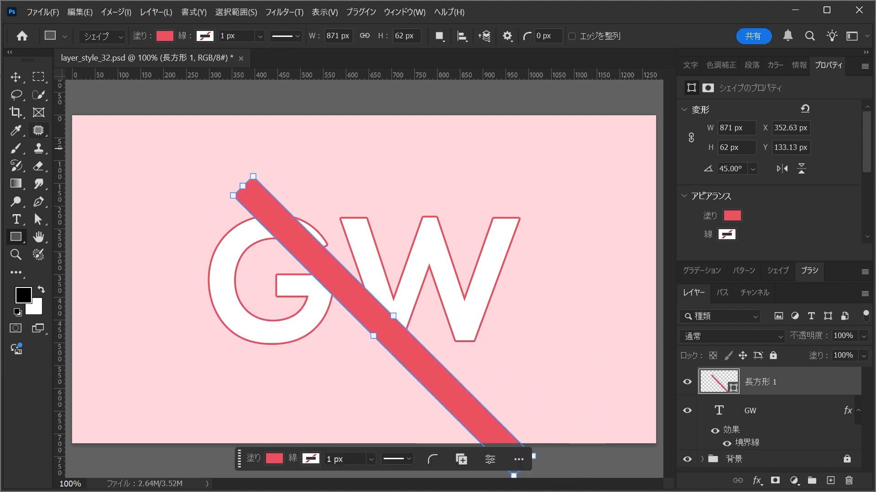
pyautogui.click(14, 78)
pyautogui.moveTo(346, 272); pyautogui.dragTo(615, 316)
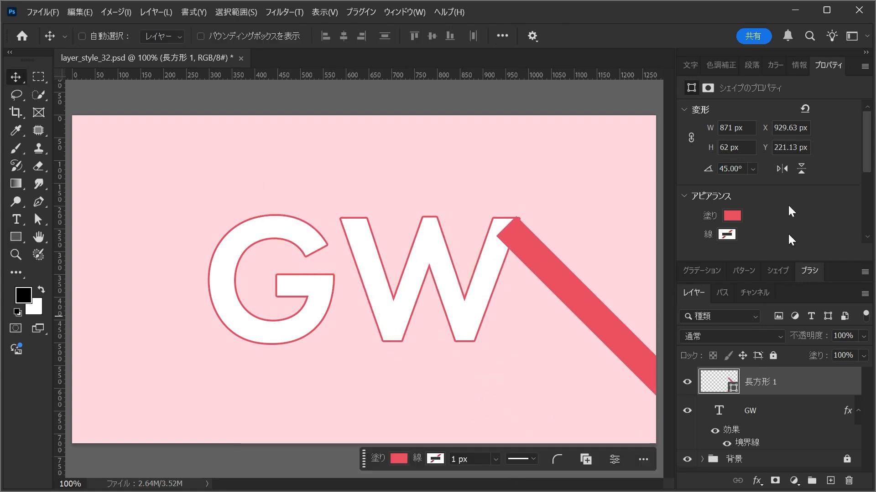
# Place the bar's layer beneath the GW text and align the bar's edge precisely with the W's upper-right corner.
pyautogui.doubleClick(835, 65)
pyautogui.moveTo(776, 199); pyautogui.dragTo(776, 269)
pyautogui.press('z')
pyautogui.moveTo(512, 219); pyautogui.dragTo(637, 358)
pyautogui.press('v')
pyautogui.moveTo(597, 334); pyautogui.dragTo(593, 332)
pyautogui.hotkey('ctrl', '1')
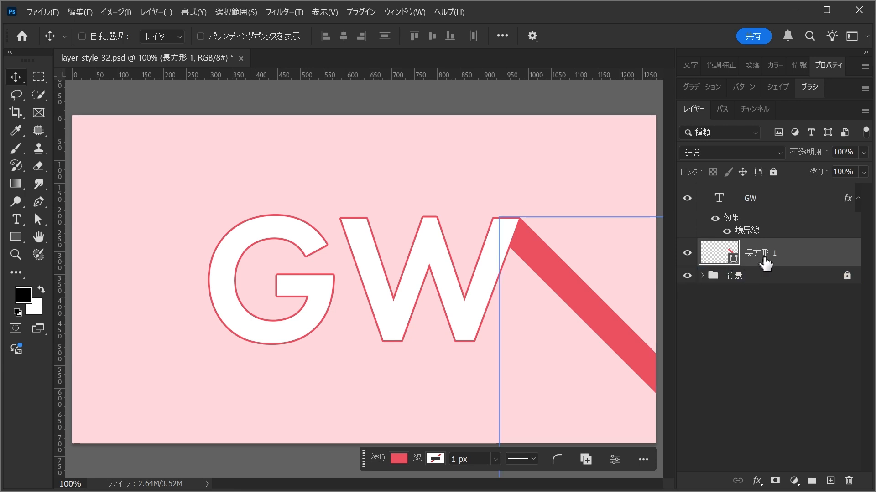
# Duplicate the diagonal bar and align the copy with the right corner of the W's middle peak.
pyautogui.rightClick(785, 262)
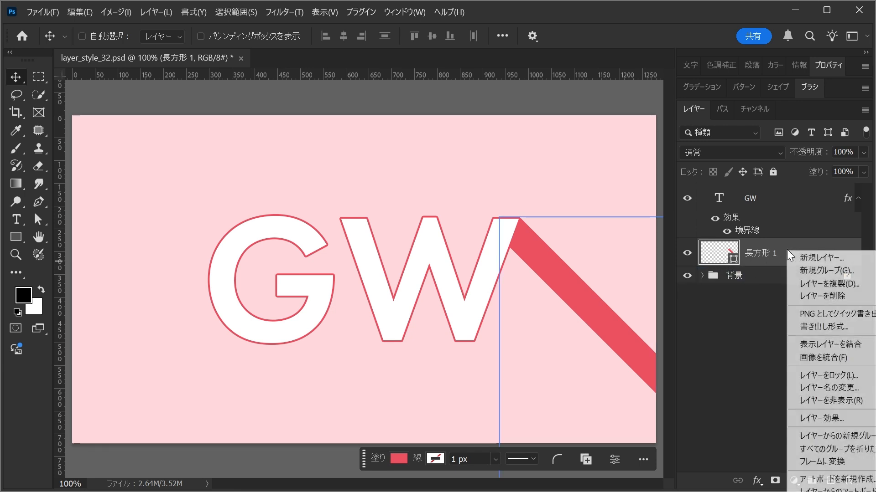
pyautogui.click(813, 285)
pyautogui.click(620, 199)
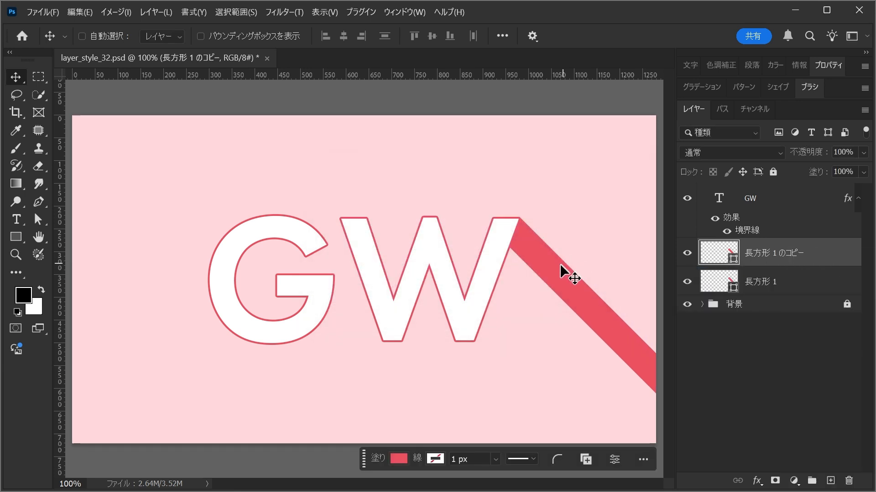
pyautogui.moveTo(560, 282); pyautogui.dragTo(475, 264)
pyautogui.press('z')
pyautogui.moveTo(438, 221); pyautogui.dragTo(531, 338)
pyautogui.press('v')
pyautogui.moveTo(486, 338); pyautogui.dragTo(541, 339)
pyautogui.hotkey('ctrl', '1')
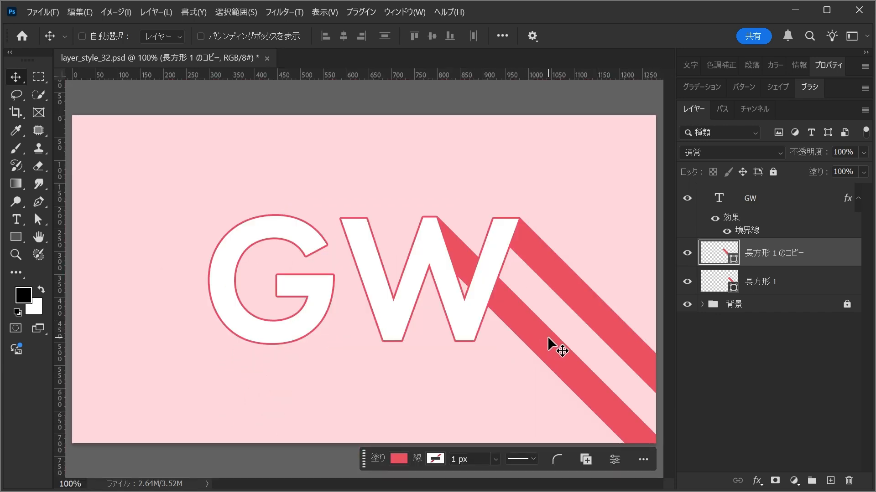
# Duplicate the bar again and align the copy with the right corner of the W's upper-left arm.
pyautogui.hotkey('ctrl', 'j')
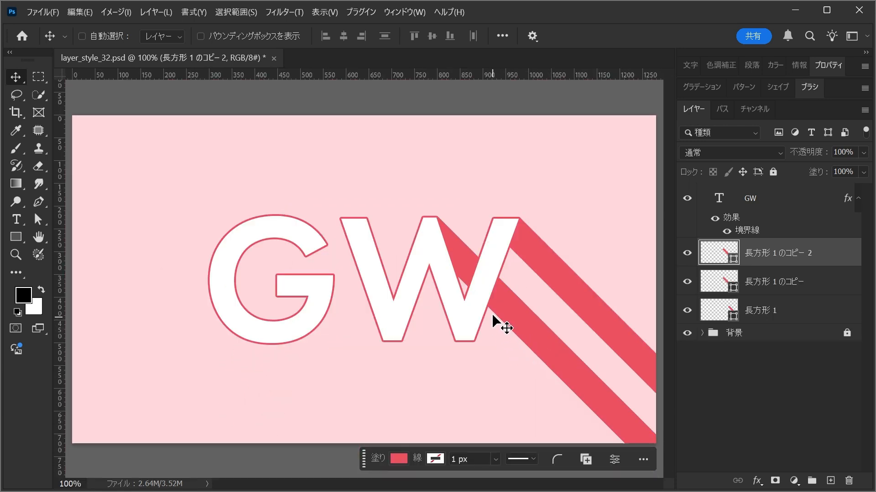
pyautogui.moveTo(487, 301); pyautogui.dragTo(417, 297)
pyautogui.press('z')
pyautogui.moveTo(359, 220); pyautogui.dragTo(472, 347)
pyautogui.press('v')
pyautogui.moveTo(586, 249); pyautogui.dragTo(542, 254)
pyautogui.hotkey('ctrl', '1')
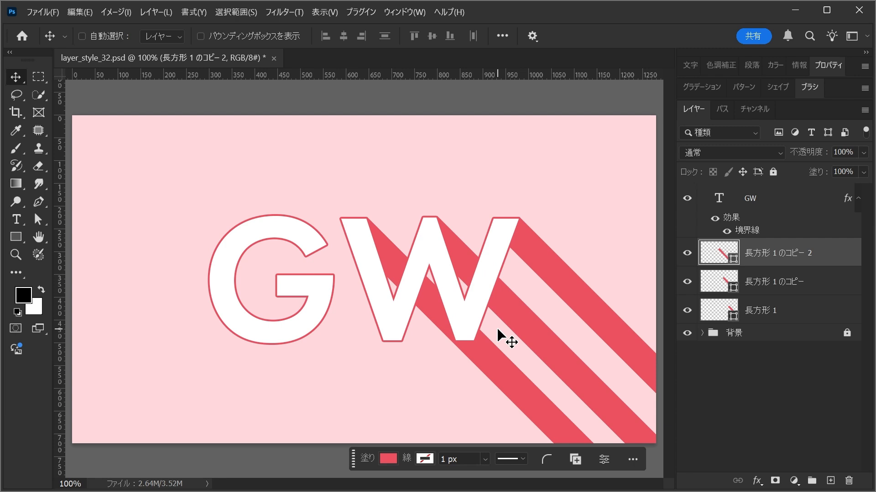
# Make another copy of the bar and align it with the bottom-left foot of the W.
pyautogui.moveTo(413, 269); pyautogui.dragTo(426, 368)
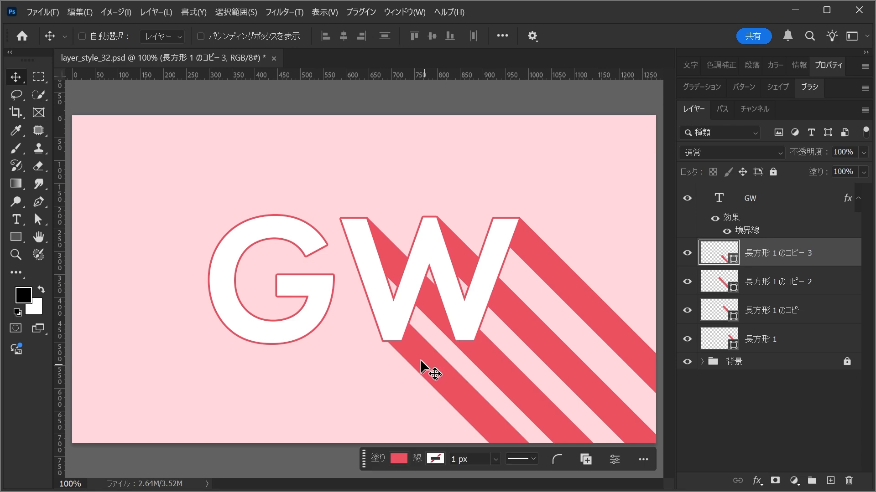
pyautogui.press('z')
pyautogui.moveTo(397, 341); pyautogui.dragTo(478, 392)
pyautogui.press('v')
pyautogui.moveTo(414, 379); pyautogui.dragTo(381, 388)
pyautogui.hotkey('ctrl', '1')
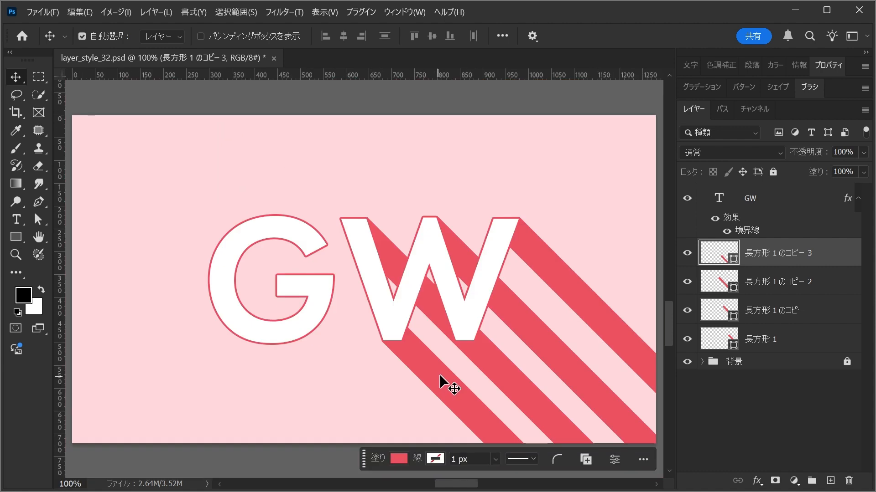
# Duplicate the bar and align the copy with the upper terminal of the G.
pyautogui.hotkey('ctrl', 'j')
pyautogui.moveTo(449, 373); pyautogui.dragTo(369, 284)
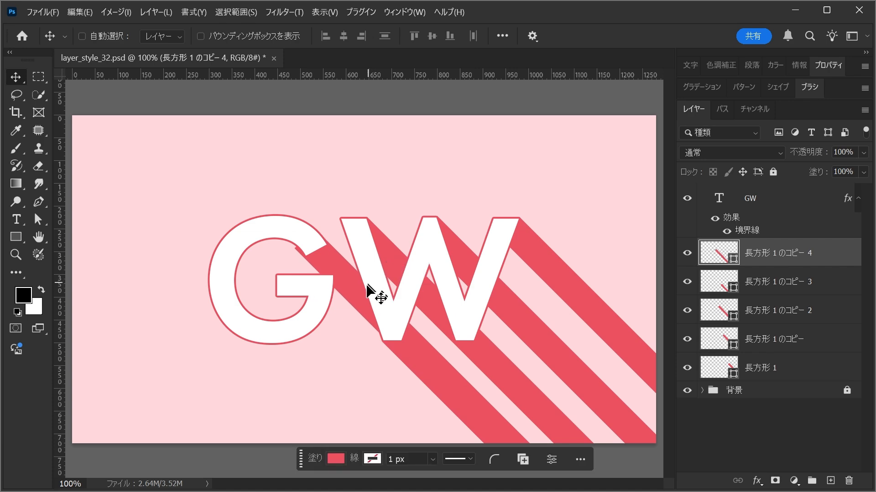
pyautogui.hotkey('ctrl', 'space')
pyautogui.moveTo(324, 234); pyautogui.dragTo(397, 387)
pyautogui.hotkey('ctrl', '1')
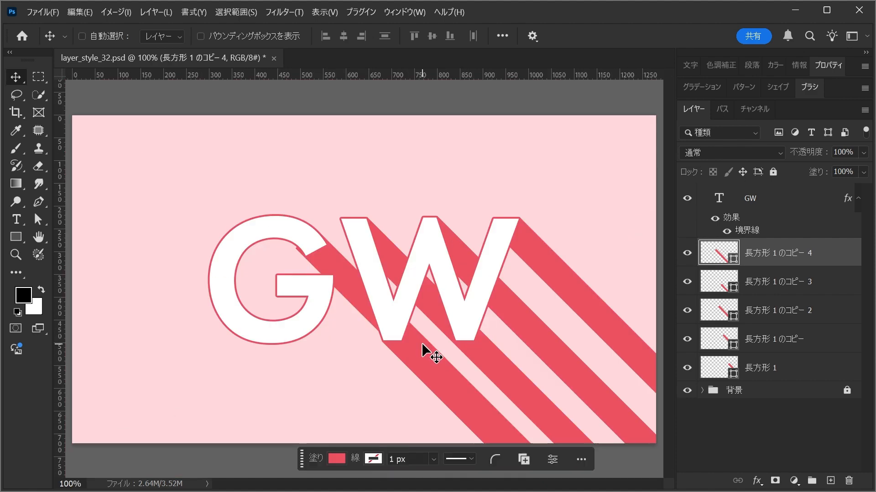
# Make one more copy of the bar and align its edge tangent to the lower-left curve of the G.
pyautogui.moveTo(425, 351); pyautogui.dragTo(327, 417)
pyautogui.press('z')
pyautogui.moveTo(264, 358); pyautogui.dragTo(316, 393)
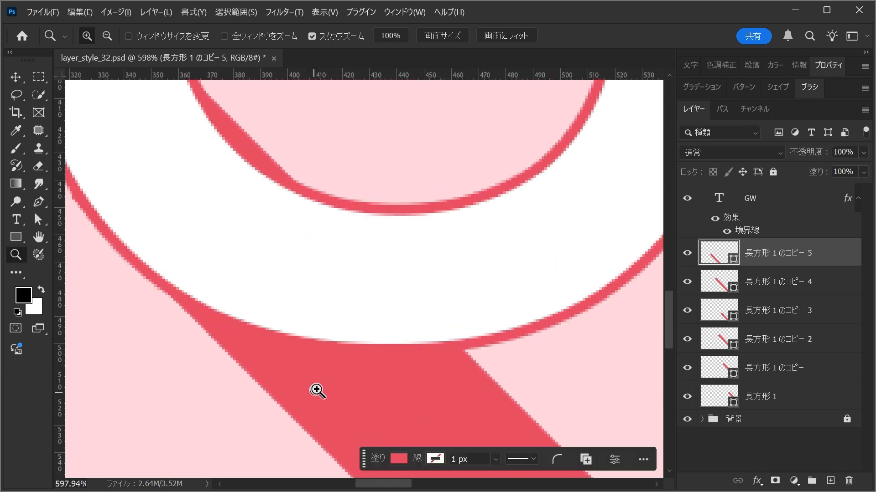
pyautogui.press('v')
pyautogui.moveTo(235, 297); pyautogui.dragTo(371, 344)
pyautogui.moveTo(395, 386); pyautogui.dragTo(419, 425)
pyautogui.press('z')
pyautogui.moveTo(273, 329); pyautogui.dragTo(311, 360)
pyautogui.press('v')
pyautogui.moveTo(379, 369); pyautogui.dragTo(412, 398)
pyautogui.hotkey('ctrl', '1')
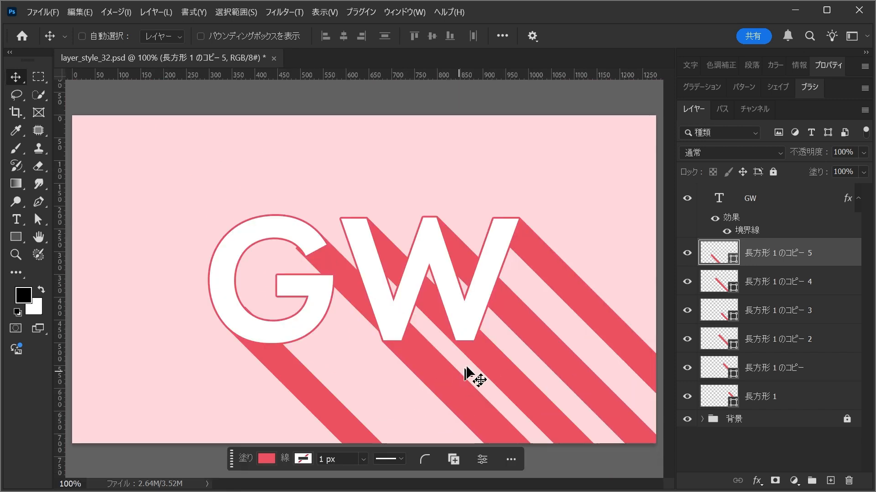
# Add an empty layer above the diagonal bars and choose the Pen tool for drawing a shape.
pyautogui.click(830, 481)
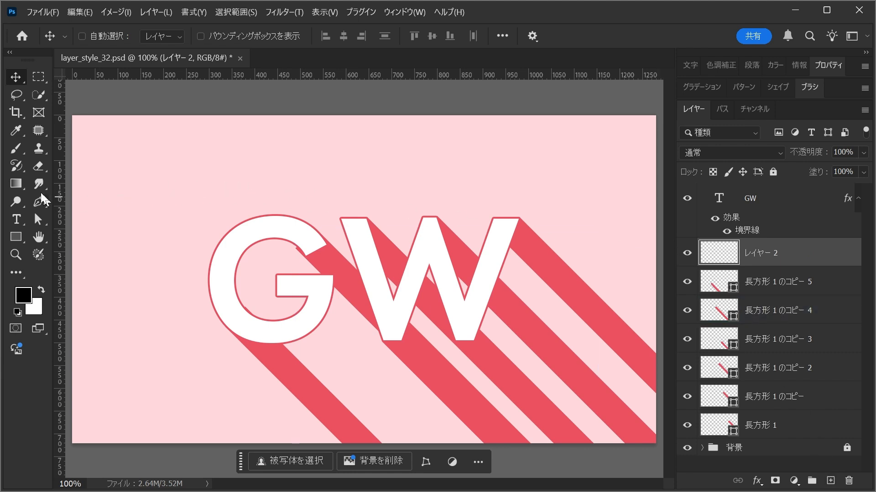
pyautogui.click(19, 146)
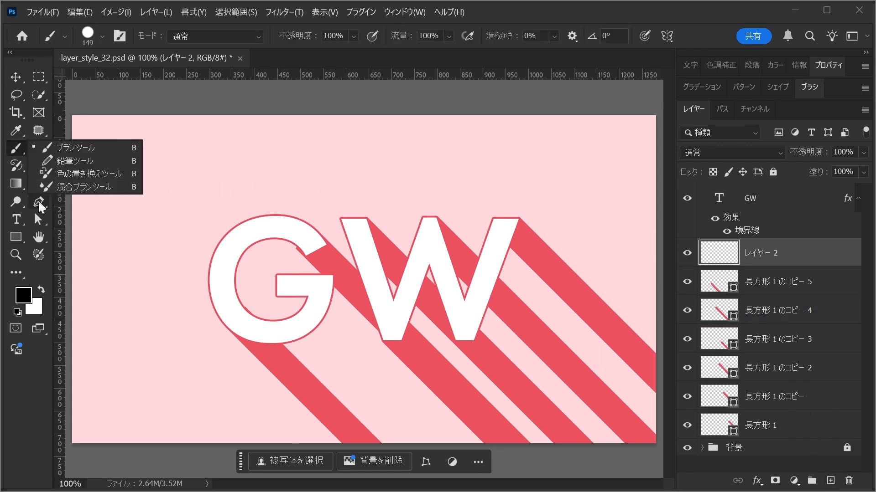
pyautogui.click(39, 204)
pyautogui.click(105, 205)
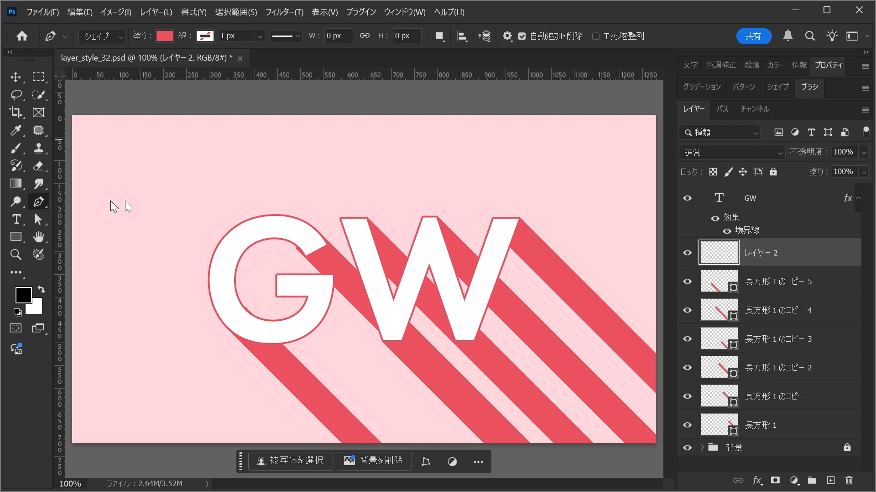
# Trace the fill shape's upper outline from the canvas's right edge to the W's upper-right tip, then through the W and around the G's upper-left curve.
pyautogui.click(658, 377)
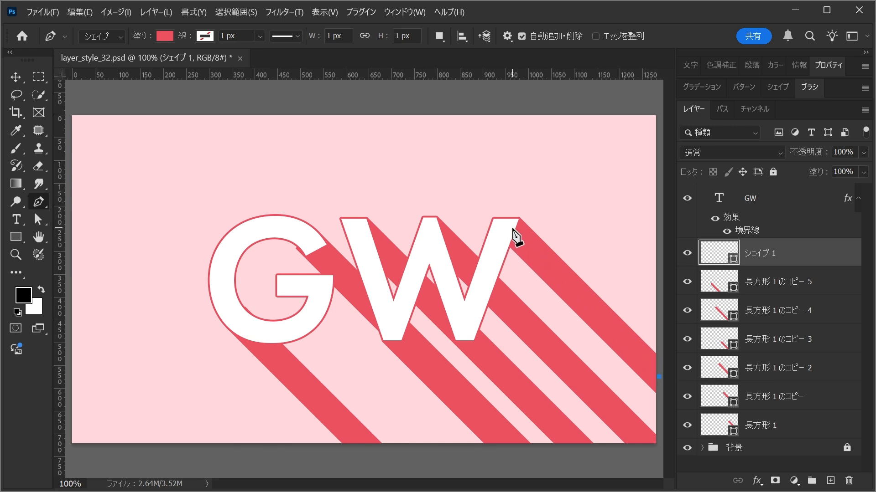
pyautogui.click(484, 272)
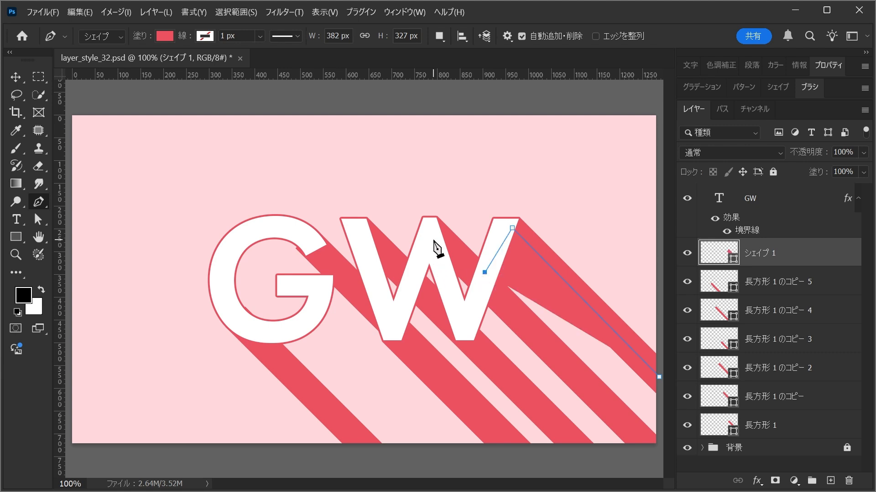
pyautogui.click(413, 277)
pyautogui.click(371, 247)
pyautogui.click(369, 284)
pyautogui.click(311, 248)
pyautogui.click(284, 229)
pyautogui.click(245, 238)
pyautogui.click(226, 275)
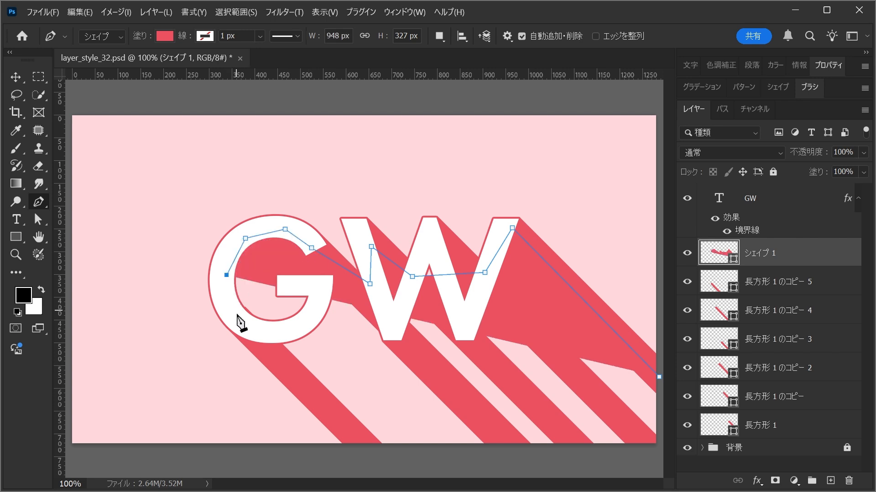
# Continue the outline down inside the shadow's lower-left edge, around beyond the canvas's bottom-right corner, close it at the starting point and deselect the layer.
pyautogui.click(237, 319)
pyautogui.click(370, 464)
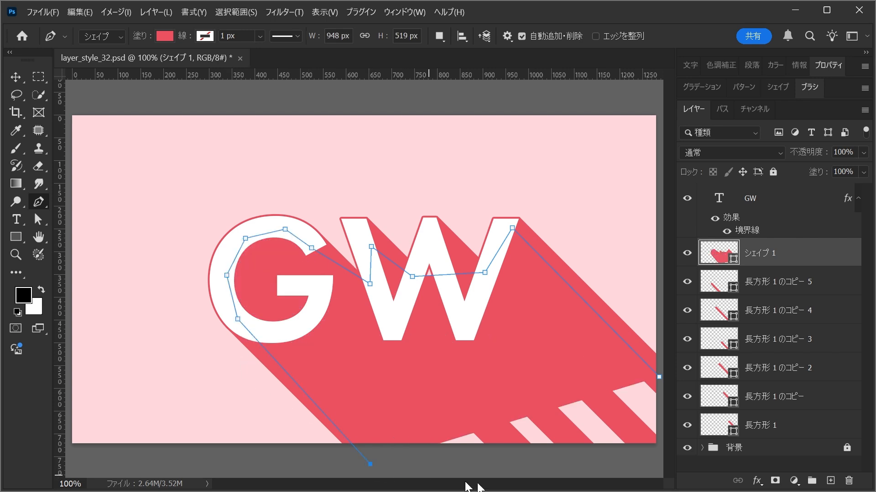
pyautogui.click(658, 458)
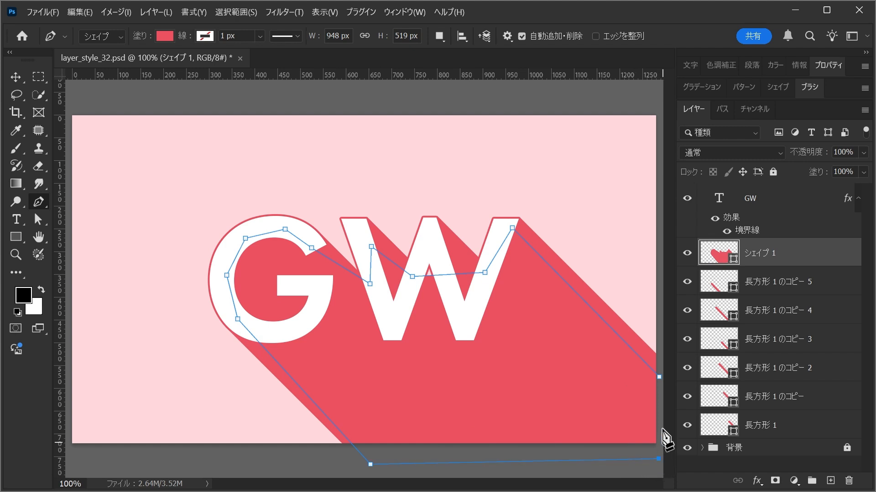
pyautogui.click(658, 377)
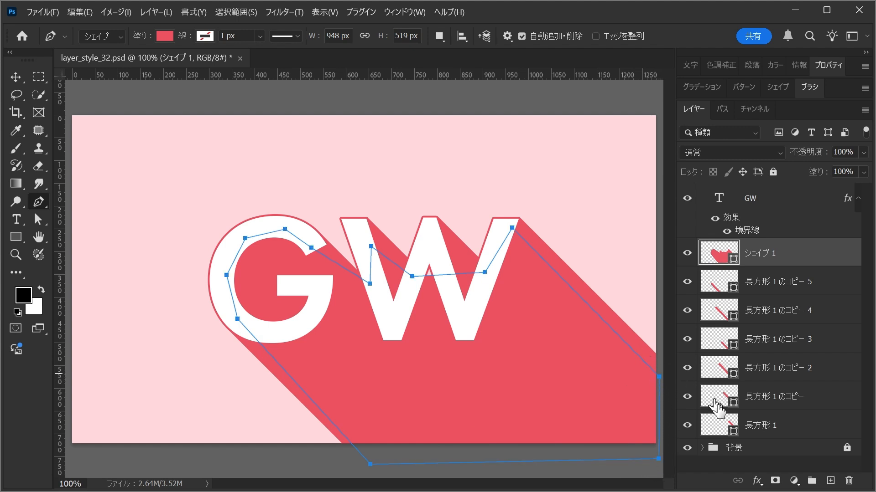
pyautogui.click(730, 464)
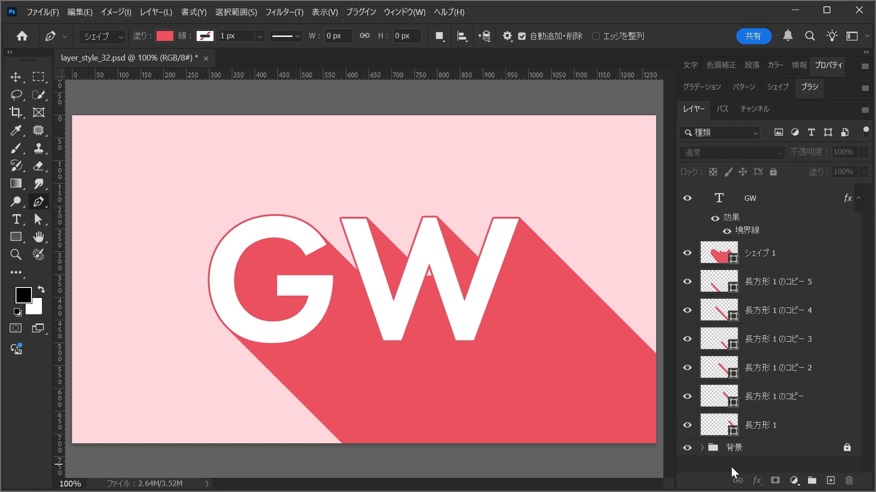
# Move the shape's anchor point near the W's middle peak up into the letter, lower the left-stroke anchor slightly, and deselect the layer.
pyautogui.click(760, 254)
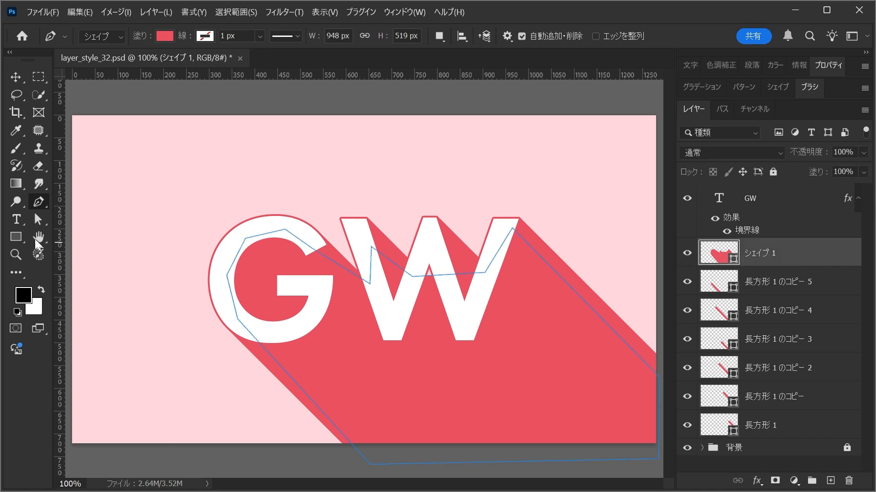
pyautogui.press('a')
pyautogui.click(411, 276)
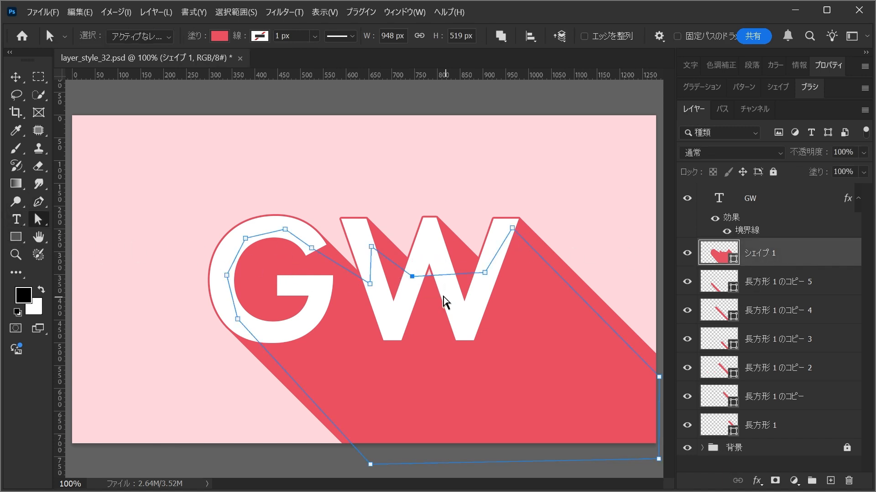
pyautogui.moveTo(413, 276); pyautogui.dragTo(423, 269)
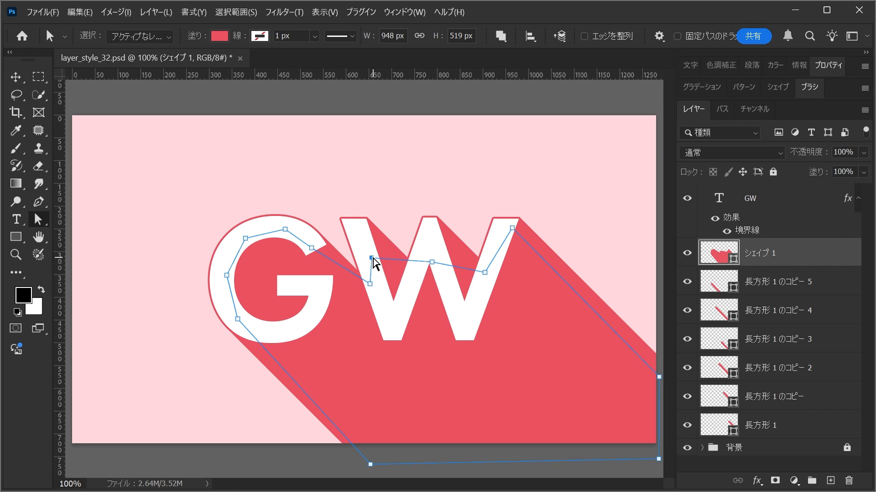
pyautogui.click(762, 467)
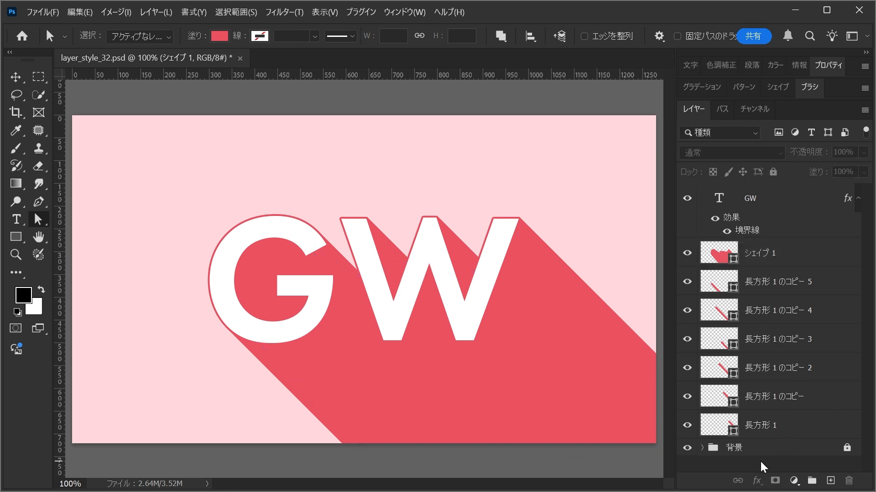